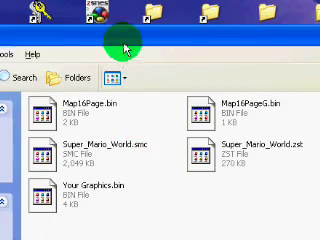
Browse the Tutorial folder's files, ending on Your Graphics.bin, in the file window.
drag(125, 45, 118, 92)
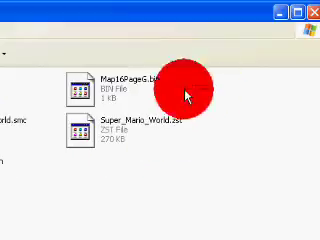
drag(185, 95, 111, 95)
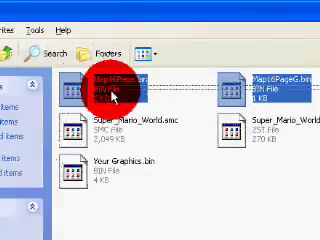
click(215, 92)
click(90, 95)
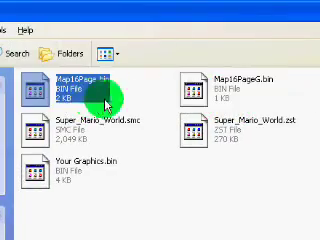
click(155, 100)
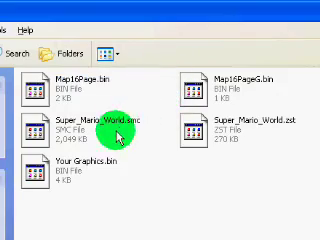
click(115, 130)
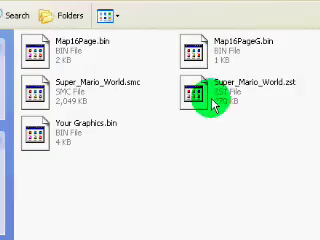
click(213, 97)
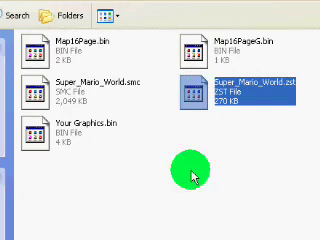
click(93, 143)
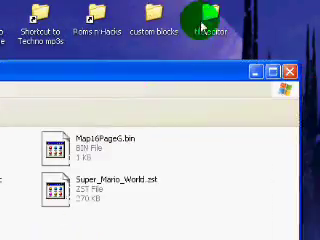
Launch yy-chr.exe and navigate its Open dialog into the Tutorial folder.
double_click(210, 20)
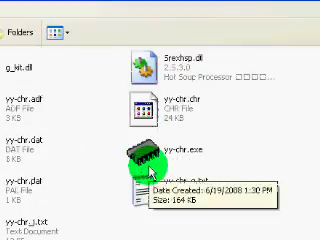
double_click(150, 160)
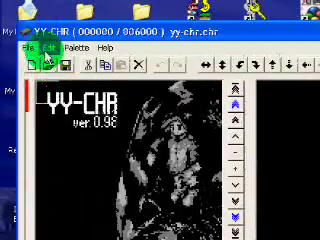
click(30, 48)
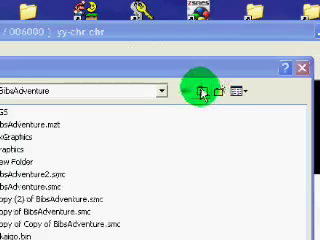
click(201, 92)
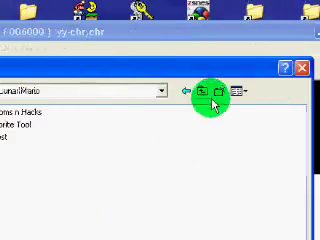
click(186, 92)
double_click(122, 174)
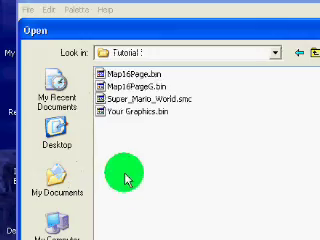
Open Your Graphics.bin and switch the graphics format to 4BPP SNES.
double_click(168, 113)
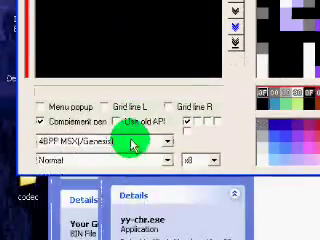
click(132, 143)
click(126, 155)
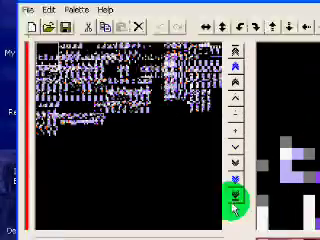
click(132, 141)
click(65, 145)
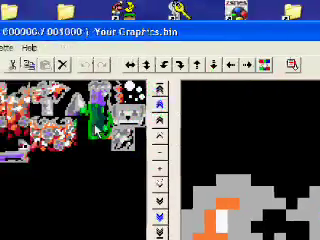
Load the palette from Super_Mario_World.zst and pick a palette colour.
click(292, 64)
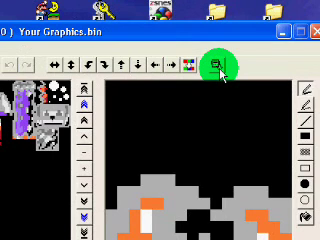
click(218, 66)
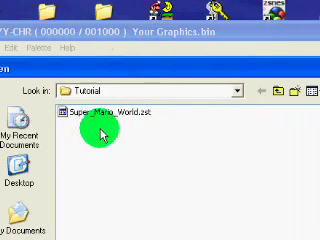
double_click(140, 113)
click(40, 140)
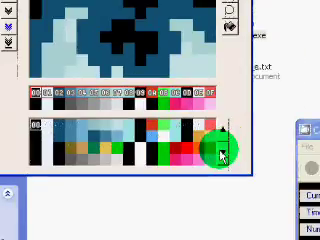
click(225, 153)
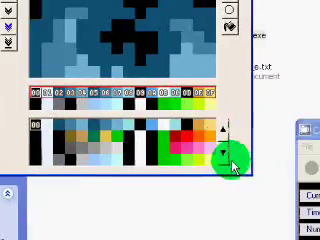
Cycle through palette sets and rows to preview the tiles in different colours.
click(225, 158)
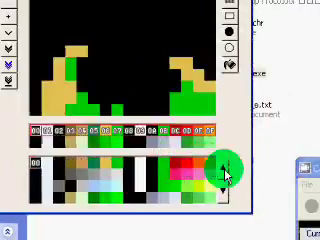
click(225, 175)
right_click(225, 158)
click(225, 138)
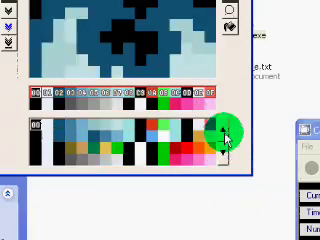
click(140, 93)
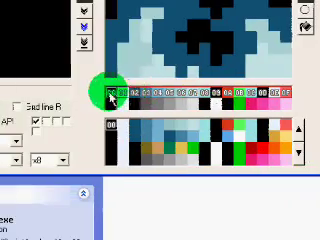
click(210, 93)
click(125, 103)
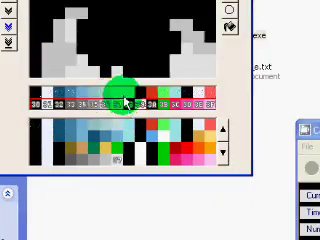
right_click(125, 105)
click(125, 103)
click(130, 95)
click(120, 103)
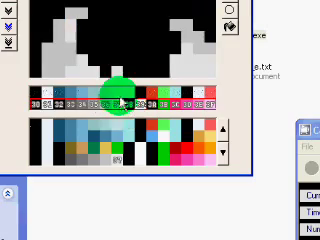
click(122, 80)
click(108, 108)
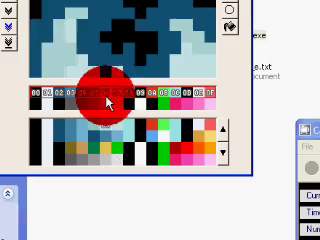
right_click(108, 100)
click(190, 115)
right_click(185, 112)
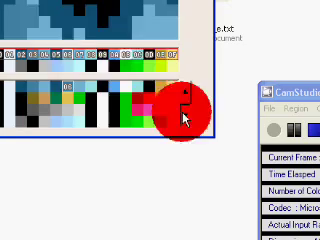
click(185, 112)
click(92, 92)
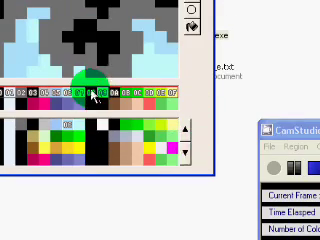
click(110, 97)
click(190, 152)
Keep stepping through palette sets, previewing the tiles in the orange-brown palette.
click(170, 132)
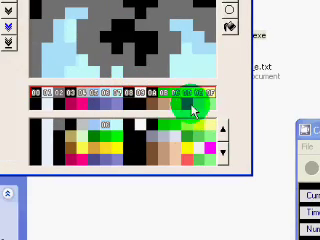
click(192, 108)
click(190, 152)
right_click(186, 155)
click(185, 155)
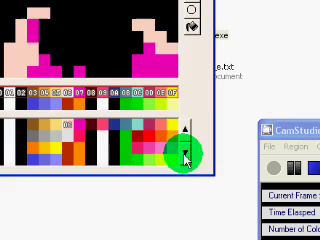
right_click(185, 155)
click(185, 155)
right_click(186, 155)
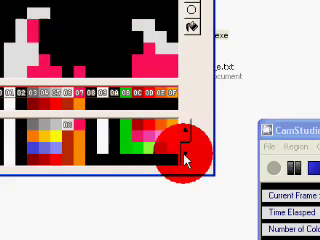
click(133, 95)
click(178, 128)
click(158, 175)
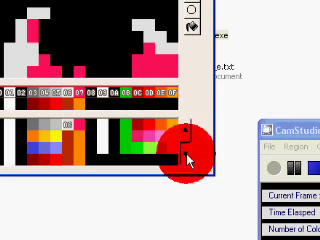
Step through the remaining palette sets and settle on the green 30–3F row.
right_click(185, 155)
click(185, 130)
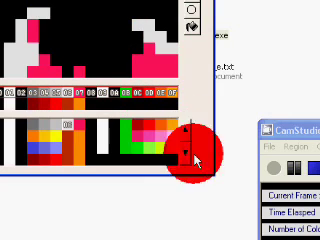
right_click(186, 152)
click(186, 152)
click(150, 112)
click(112, 115)
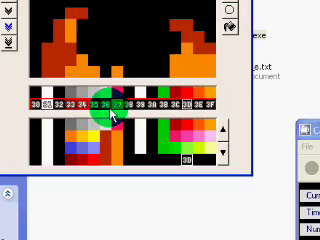
click(226, 158)
right_click(226, 160)
click(226, 158)
right_click(226, 140)
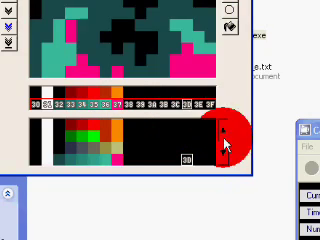
click(226, 135)
click(226, 158)
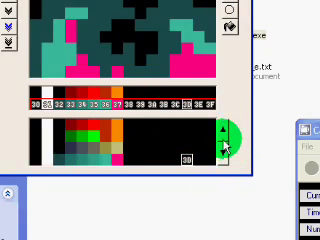
click(226, 135)
click(226, 132)
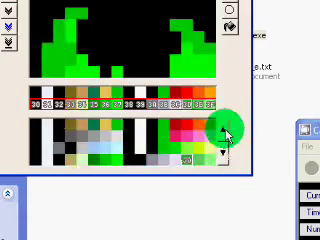
click(226, 132)
click(190, 104)
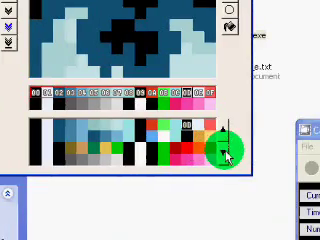
click(226, 152)
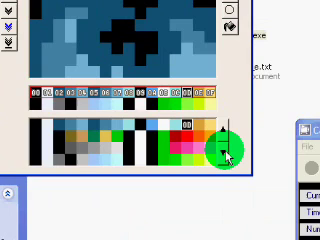
click(226, 152)
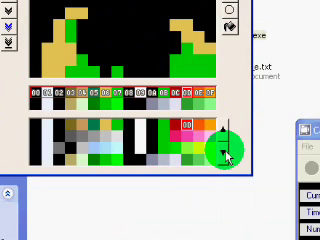
click(112, 110)
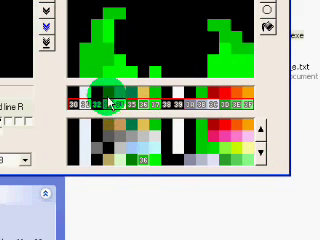
click(110, 104)
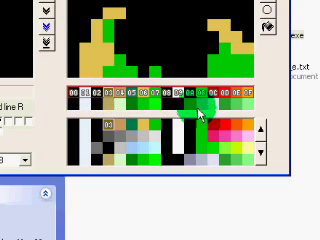
click(180, 110)
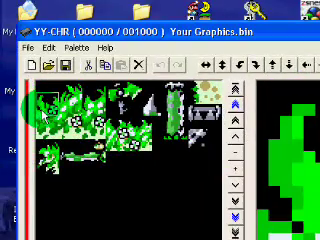
Select the top-left grass tile, choose a drawing colour and a pencil tool.
click(45, 115)
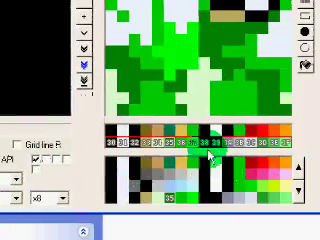
click(168, 145)
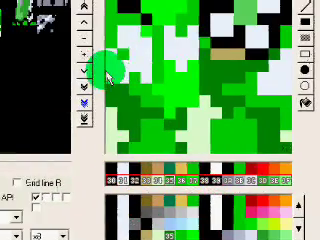
click(90, 65)
click(267, 65)
click(267, 113)
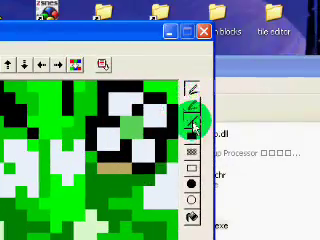
Repaint the black-and-white decoration pixels on the top-left grass tile.
click(95, 155)
click(140, 128)
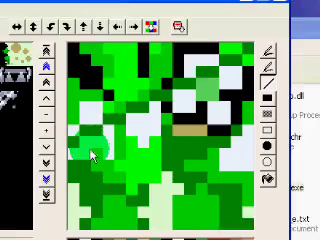
click(90, 155)
click(133, 75)
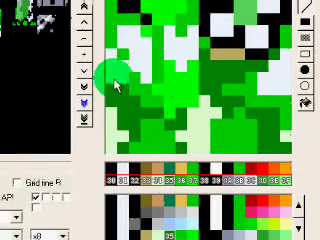
click(170, 60)
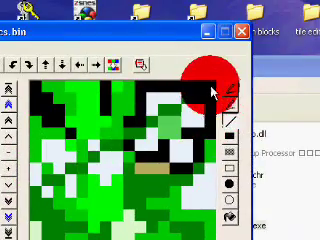
click(170, 132)
click(115, 175)
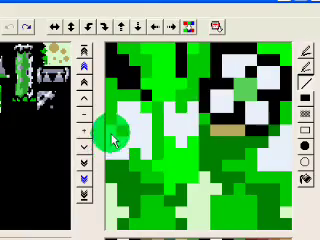
click(188, 122)
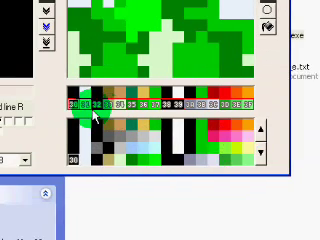
Pick the first palette swatch, the blank background colour, for drawing.
click(112, 106)
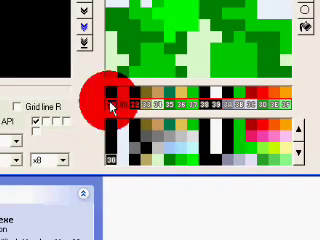
click(112, 108)
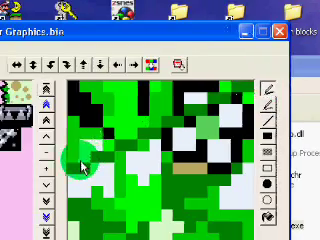
On the green grass tile, add green and black edge pixels and clear the black top outline.
click(122, 152)
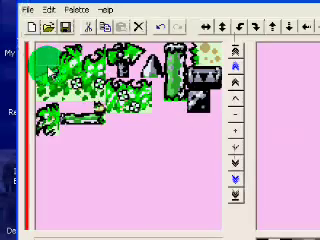
click(48, 64)
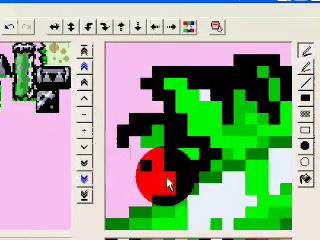
click(150, 168)
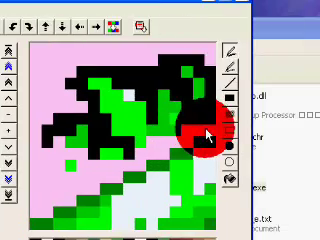
click(225, 85)
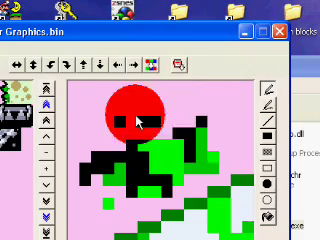
mouse_move(140, 120)
mouse_down()
mouse_move(228, 150)
mouse_move(110, 160)
mouse_move(125, 160)
mouse_move(235, 122)
mouse_up()
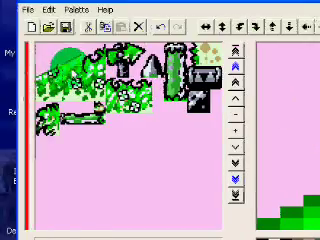
On another edge tile, draw a diagonal black outline and erase stray black and green pixels.
click(92, 62)
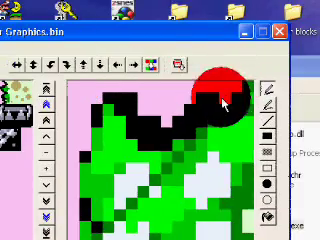
drag(225, 100, 160, 170)
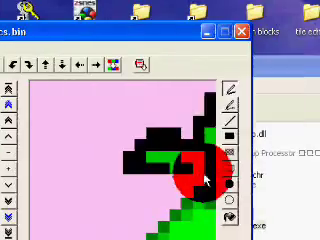
drag(203, 180, 168, 145)
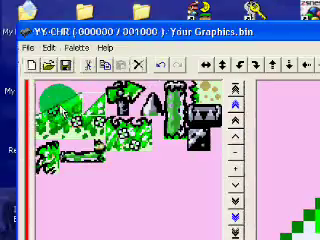
Browse the neighbouring grass tiles in the tile sheet.
click(55, 100)
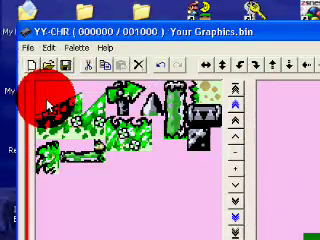
click(48, 103)
click(55, 103)
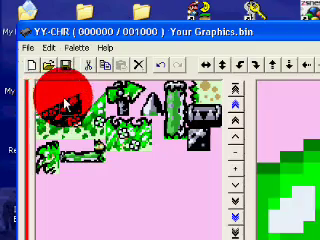
click(45, 103)
click(72, 100)
click(92, 100)
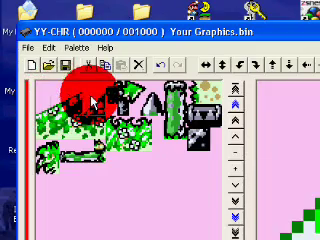
Check the first grass slope tiles and touch up a few pixels on them.
click(50, 108)
click(42, 128)
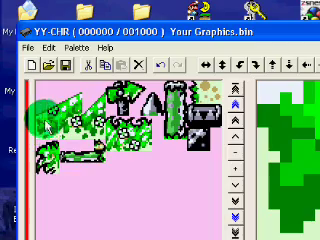
click(46, 112)
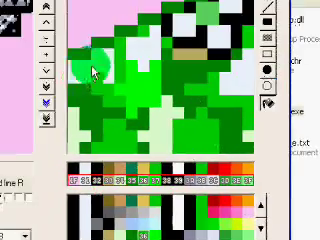
click(137, 100)
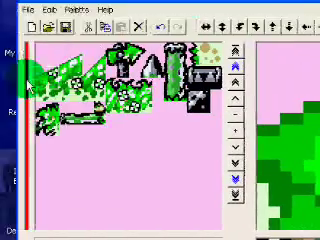
click(60, 70)
click(55, 70)
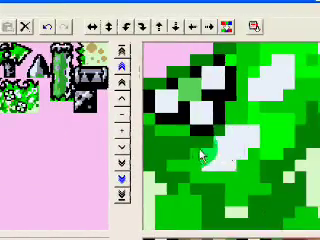
drag(200, 152, 156, 117)
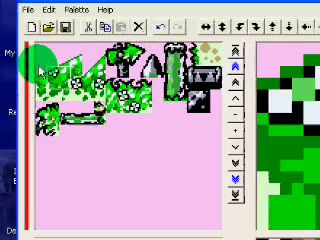
click(40, 60)
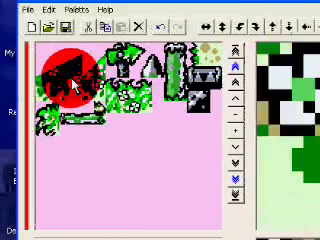
click(65, 78)
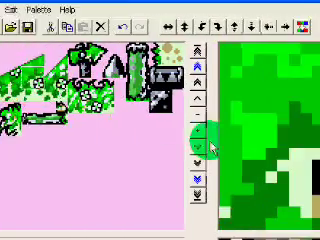
click(215, 172)
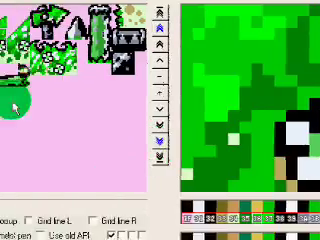
Step through the remaining slope tiles in the sheet to inspect them.
click(12, 40)
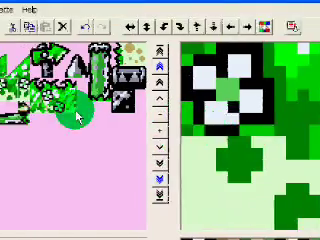
click(80, 115)
click(80, 65)
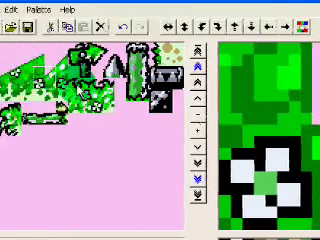
click(20, 70)
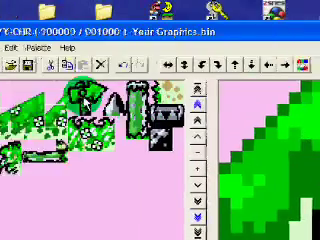
click(88, 95)
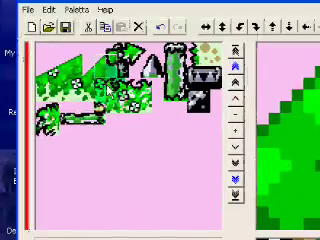
click(32, 37)
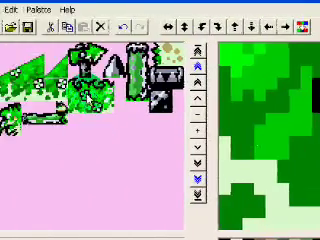
click(45, 85)
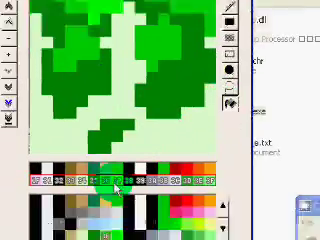
Pick the brown colour and draw a black outline along the slope tile's grass edge.
click(115, 188)
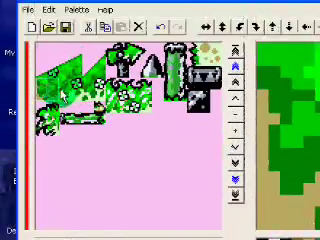
click(60, 85)
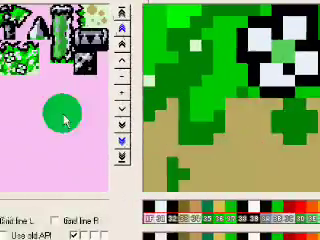
click(100, 95)
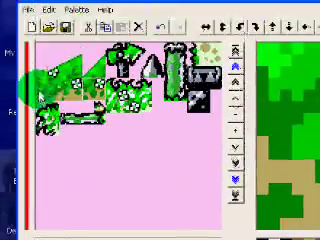
click(60, 85)
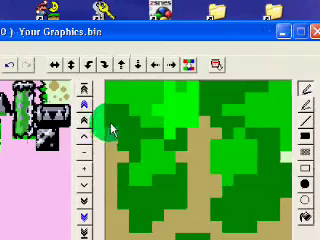
mouse_move(110, 95)
mouse_down()
mouse_move(125, 170)
mouse_move(178, 128)
mouse_move(185, 85)
mouse_up()
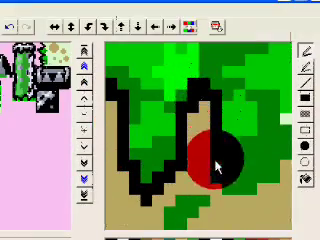
mouse_move(215, 168)
mouse_down()
mouse_move(228, 162)
mouse_move(212, 158)
mouse_move(215, 128)
mouse_up()
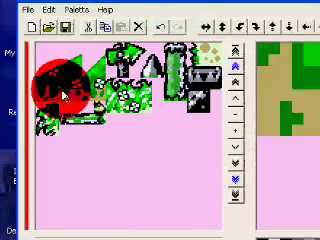
Add black outline pixels to the neighbouring ground tiles.
click(58, 95)
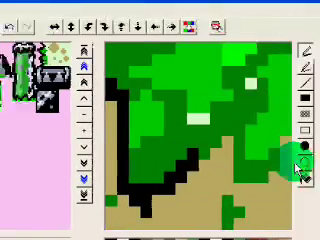
click(175, 152)
click(200, 138)
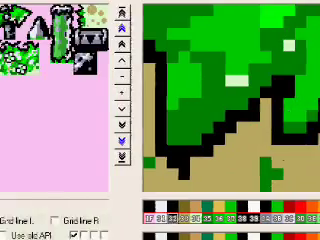
click(85, 95)
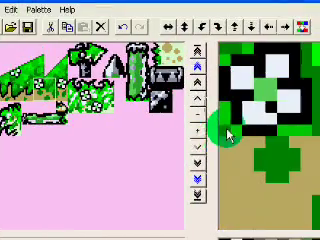
click(225, 140)
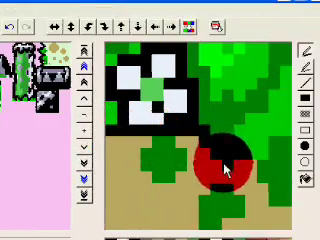
click(225, 170)
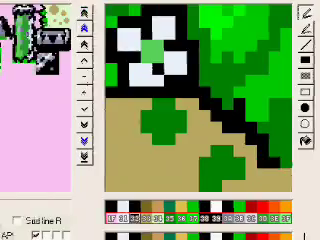
click(85, 95)
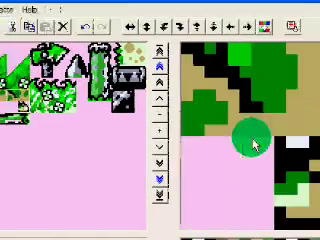
click(252, 142)
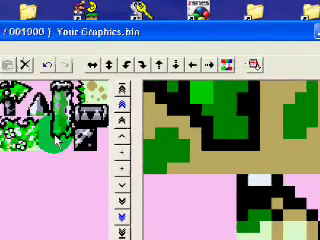
Paint outline pixels on further slope tiles.
click(95, 125)
click(95, 125)
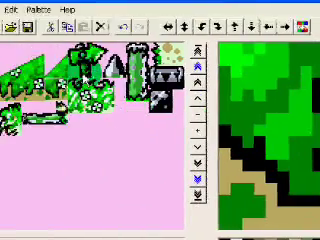
click(100, 90)
click(188, 128)
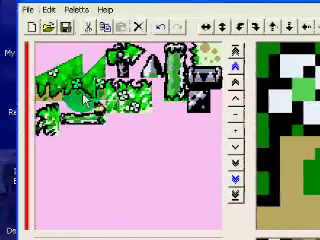
click(20, 95)
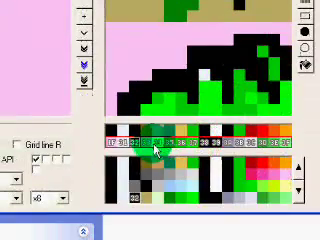
Touch up pixels on the remaining ground tiles.
click(250, 108)
click(228, 68)
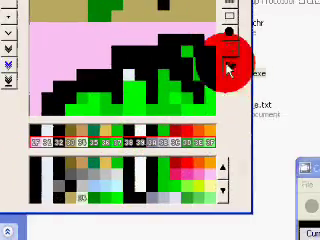
click(98, 85)
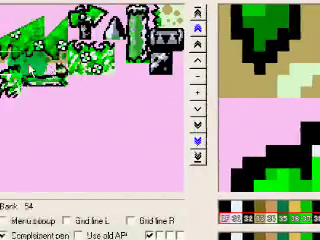
click(60, 85)
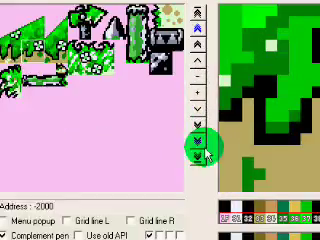
click(220, 178)
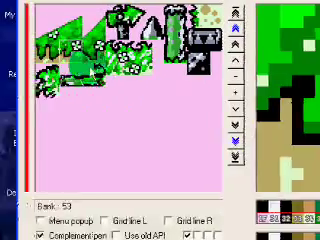
click(90, 95)
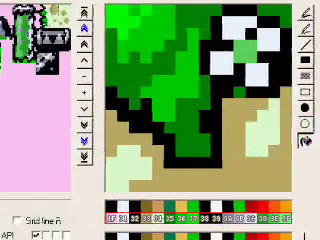
click(48, 88)
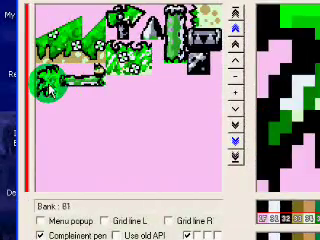
Load the Bank 60 rounded grass edge tile into the zoomed editor.
click(48, 78)
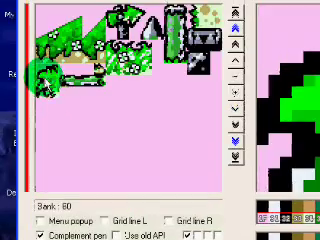
click(45, 82)
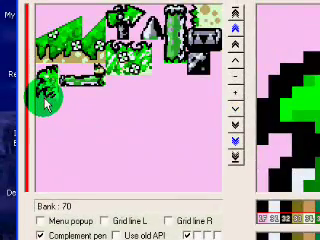
click(47, 85)
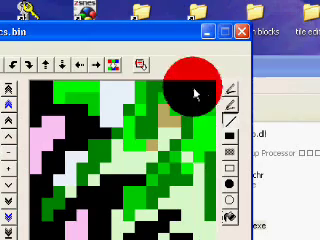
Repaint the edge tile's grass and outline pixels in a lighter shade.
click(195, 90)
click(100, 92)
click(100, 172)
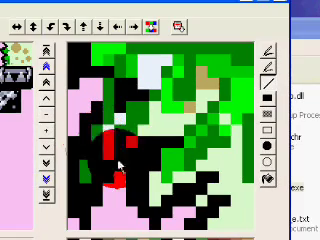
click(142, 142)
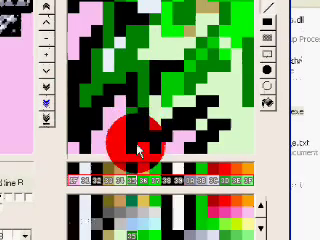
click(155, 148)
click(198, 124)
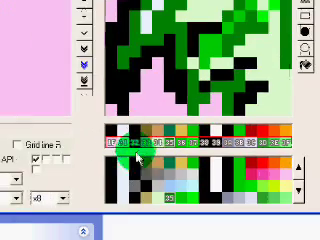
click(75, 180)
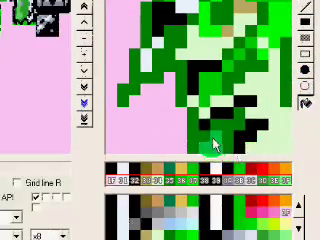
click(262, 196)
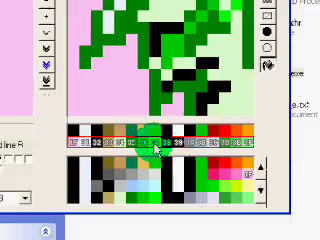
Pick a green shade and turn the white patch and tan top pixels green.
click(150, 140)
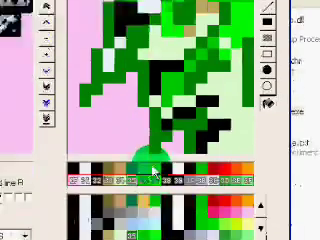
click(150, 160)
click(210, 110)
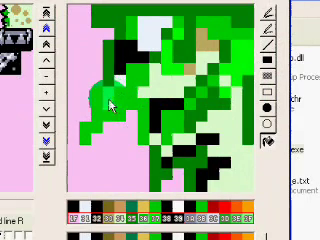
click(118, 68)
click(163, 121)
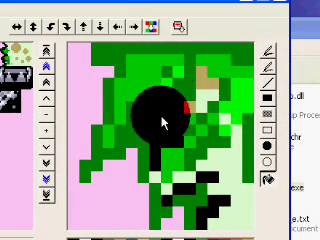
click(203, 85)
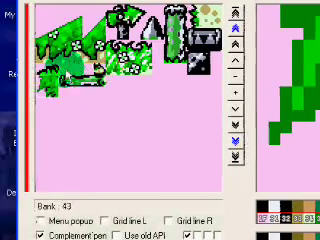
Clear the upper sprite part of another grass tile to pink.
click(52, 97)
click(48, 78)
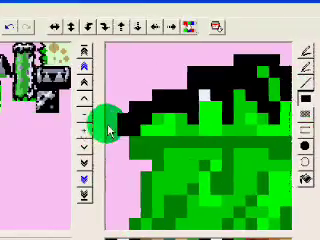
click(228, 72)
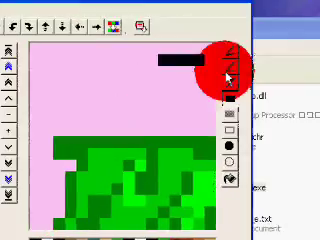
click(215, 78)
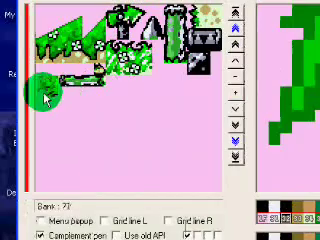
click(50, 88)
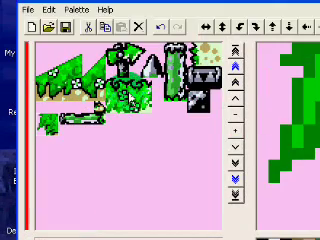
Select the brown ground tiles from the tile sheet.
click(120, 80)
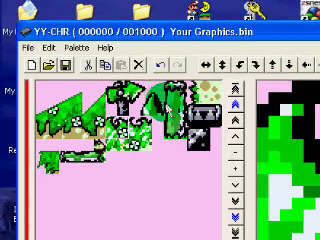
click(115, 140)
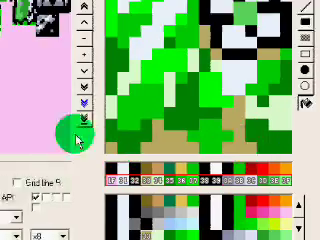
click(46, 118)
click(130, 65)
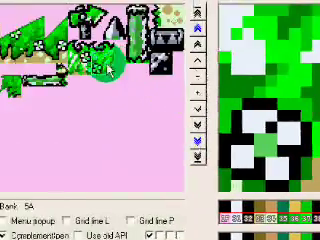
click(85, 58)
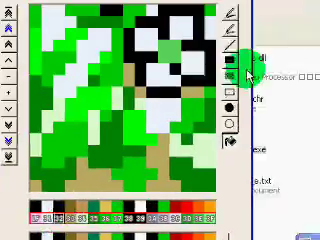
Trace a black pencil outline along the ground's top edge, including the flower tile.
click(305, 14)
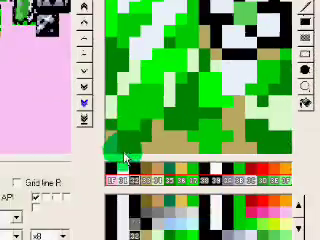
click(305, 75)
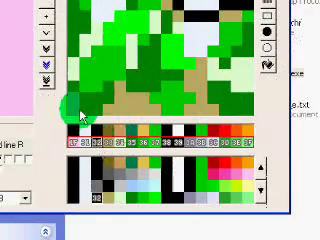
click(80, 115)
click(158, 88)
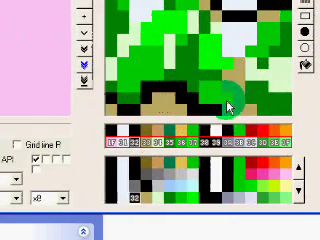
click(228, 62)
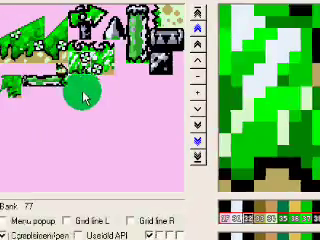
click(128, 68)
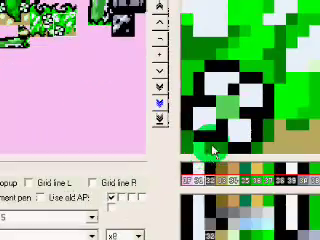
drag(218, 150, 240, 130)
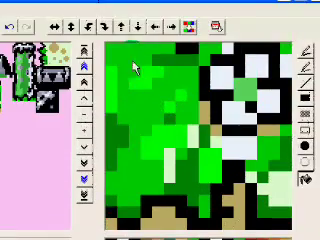
Sample the tile's green, then load the white-flower grass tile for editing.
right_click(168, 158)
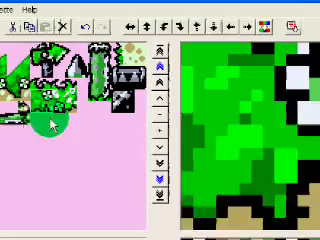
click(90, 85)
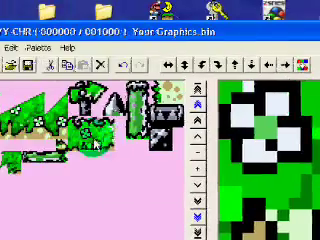
click(20, 128)
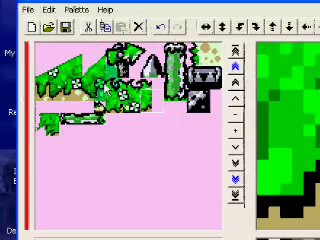
click(165, 90)
click(115, 88)
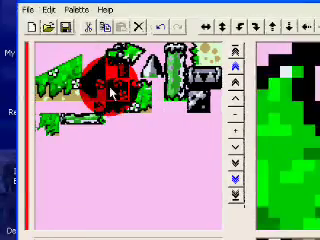